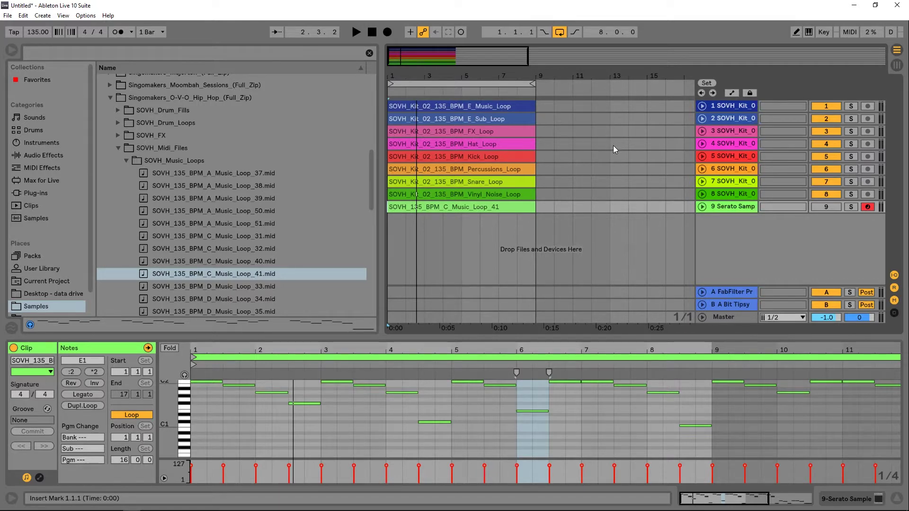
Step: Select and unfold the Serato Sample track, then select its SOVH_135_BPM_C_Music_Loop_41 MIDI clip
click(728, 206)
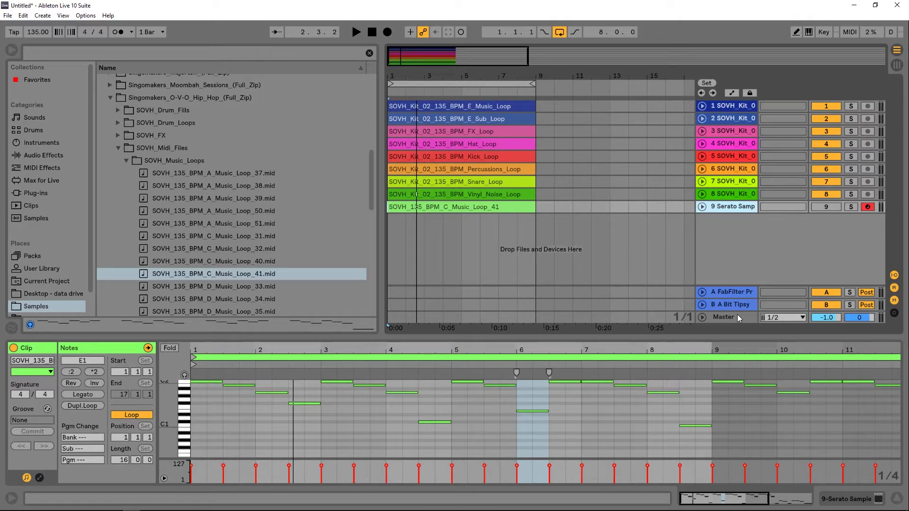
click(702, 208)
click(419, 209)
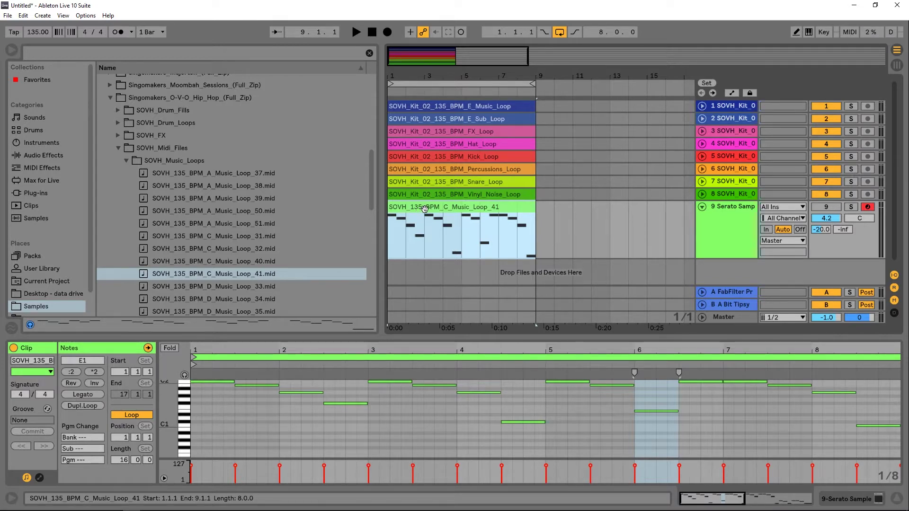
Step: Solo track 1, audition its E_Music_Loop with the waveform unfolded, then select the Serato Sample track
click(850, 106)
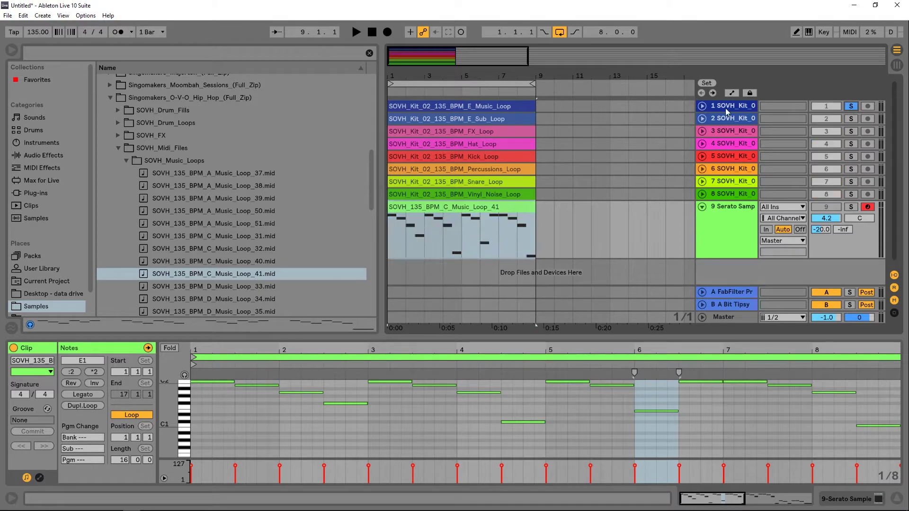
key(space)
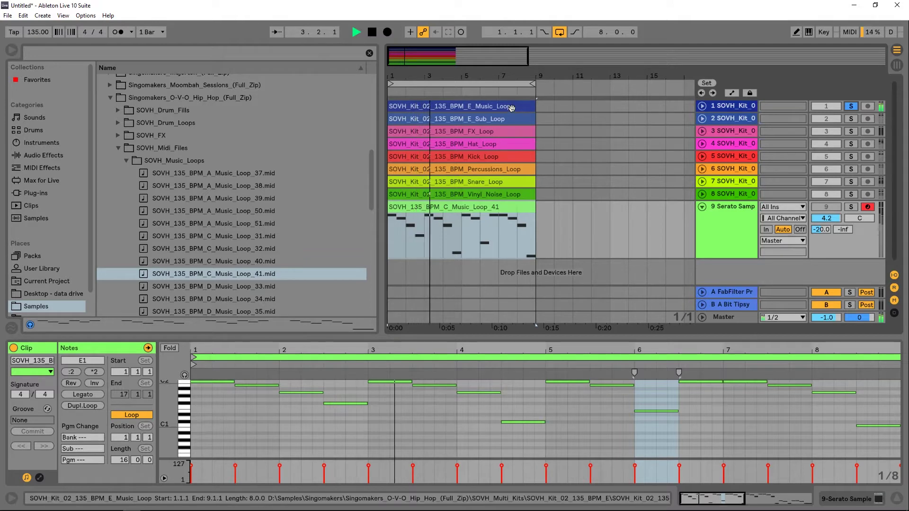
click(731, 106)
click(701, 106)
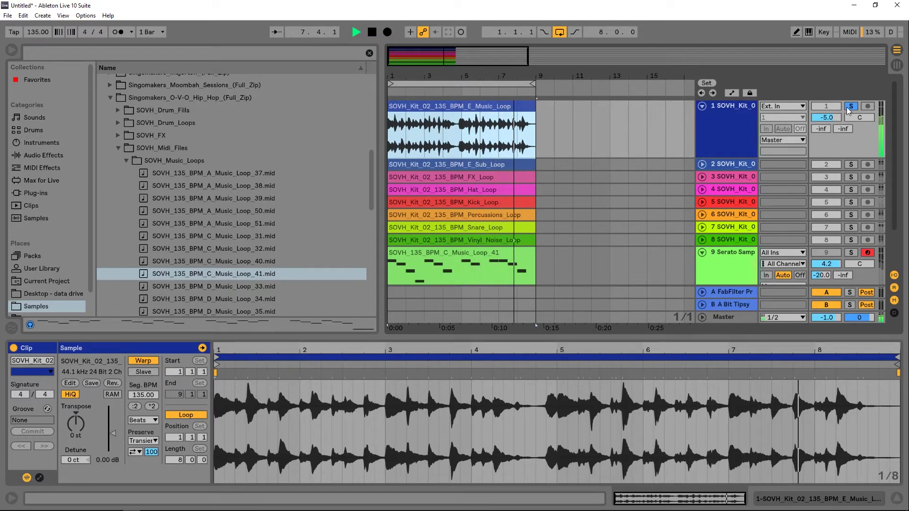
key(space)
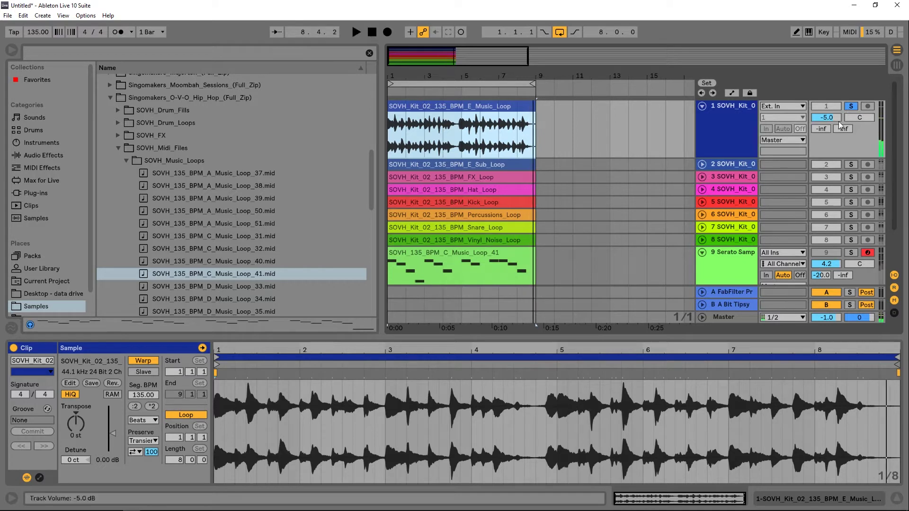
click(729, 258)
Step: Load track 1's E_Music_Loop into Serato Sample, auto-detect cues across all 16 pads, and close it
click(846, 499)
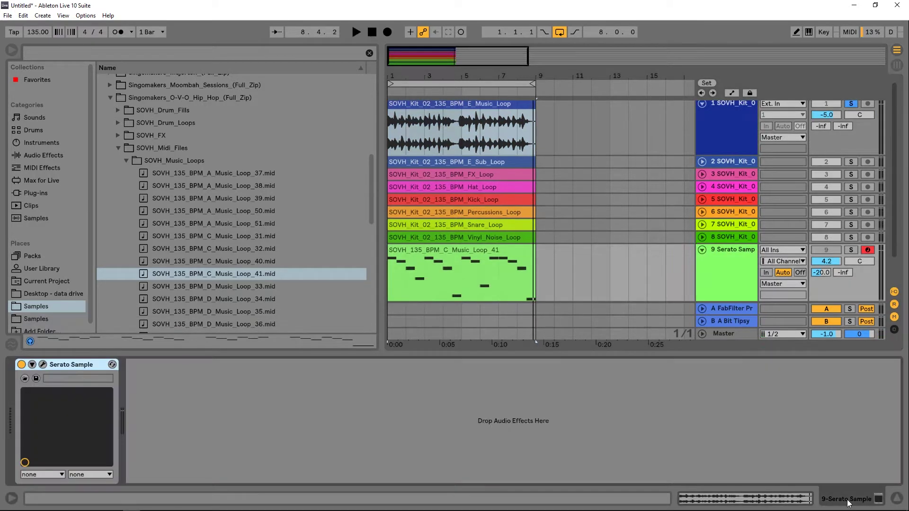
click(42, 364)
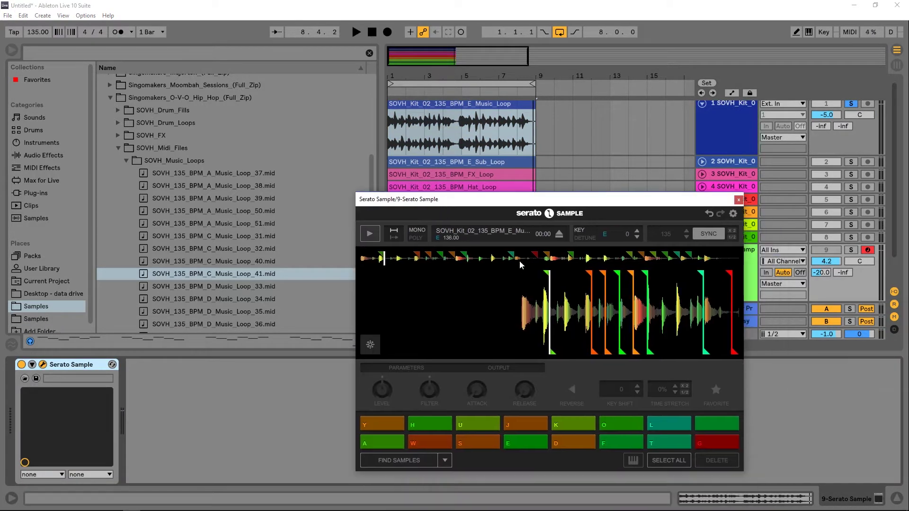
click(558, 234)
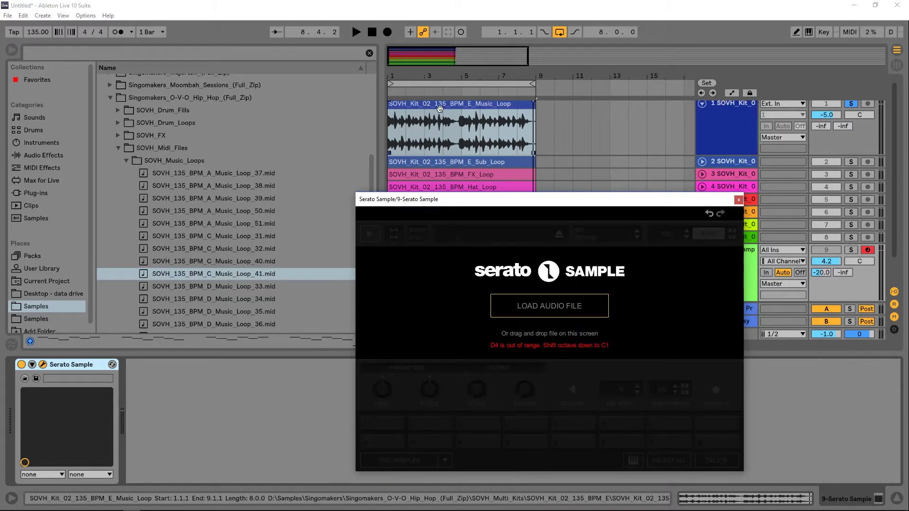
drag(445, 108, 510, 277)
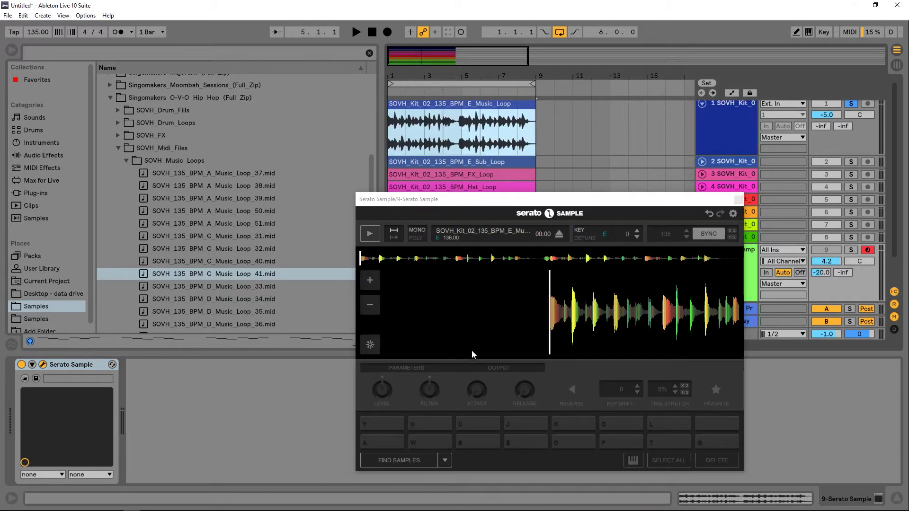
click(396, 460)
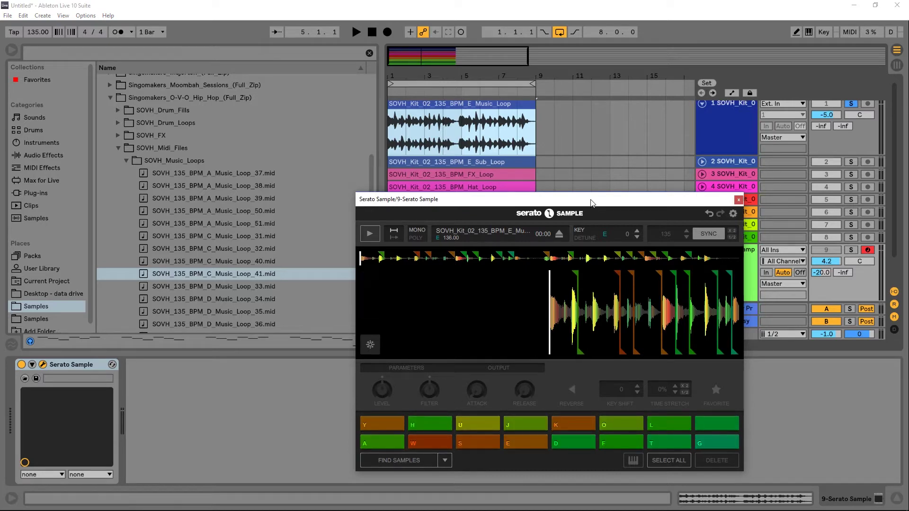
drag(697, 210, 528, 283)
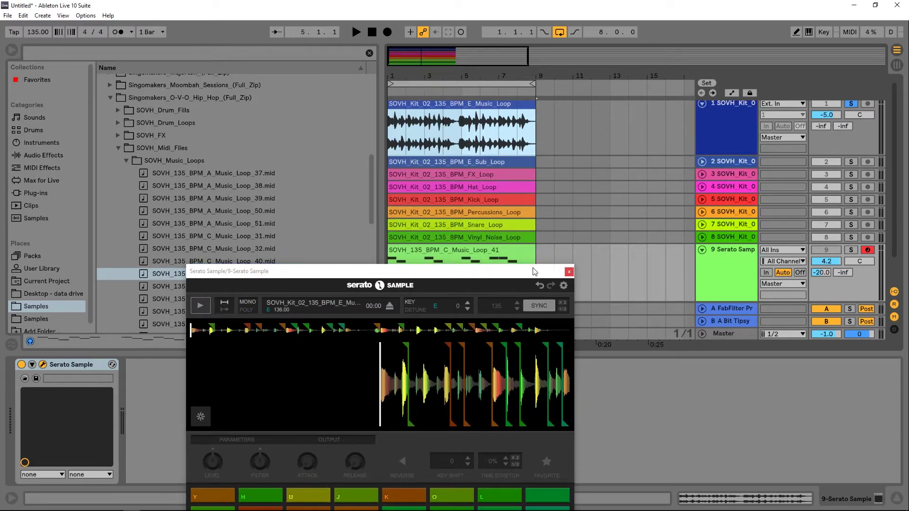
click(569, 272)
Step: Solo track 9 alongside track 1 and play while the Serato Sample window shows the triggered cues
scroll(828, 129, up, 1)
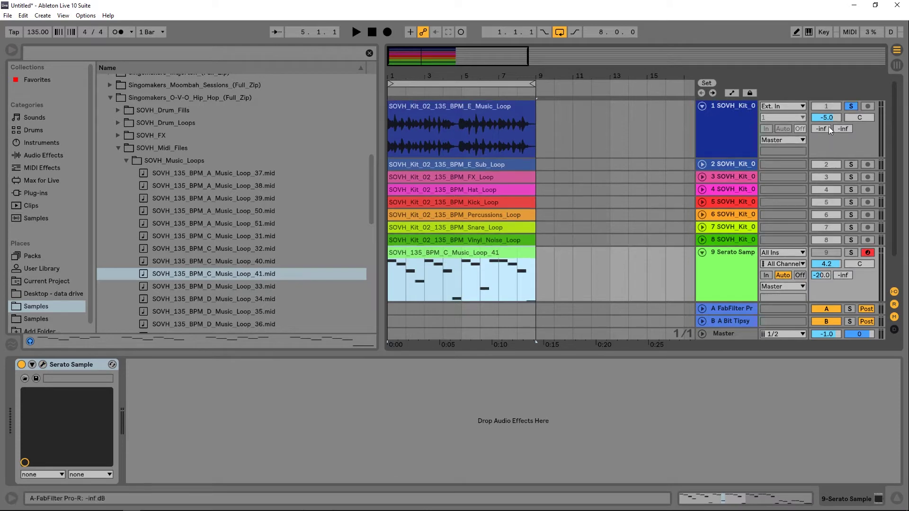
click(850, 253)
key(space)
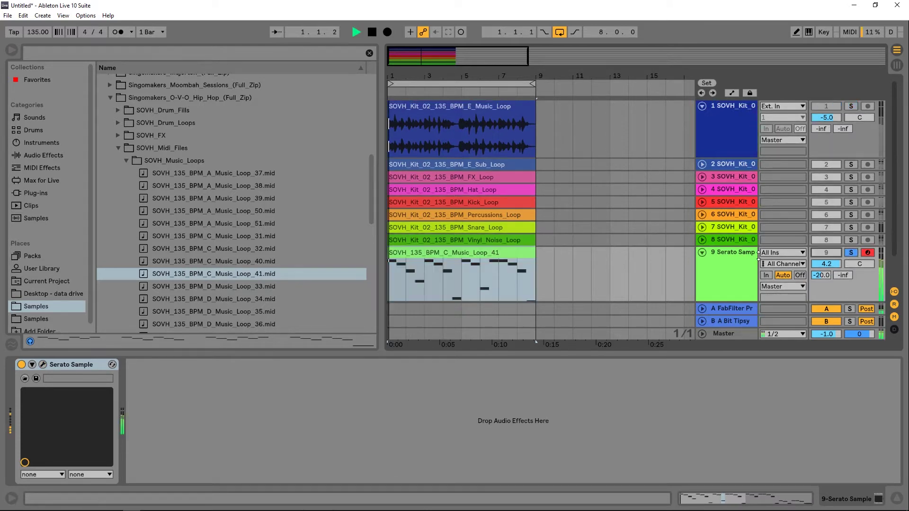
key(plus)
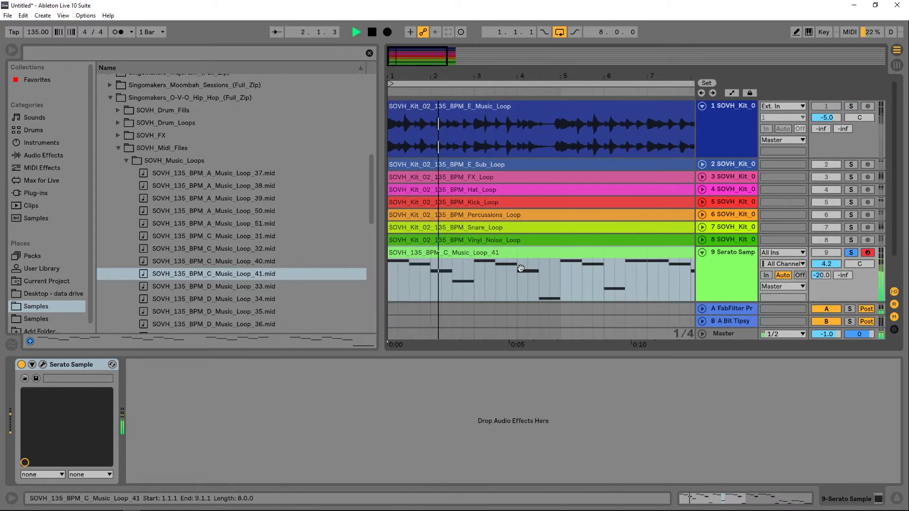
scroll(511, 222, down, 1)
click(511, 222)
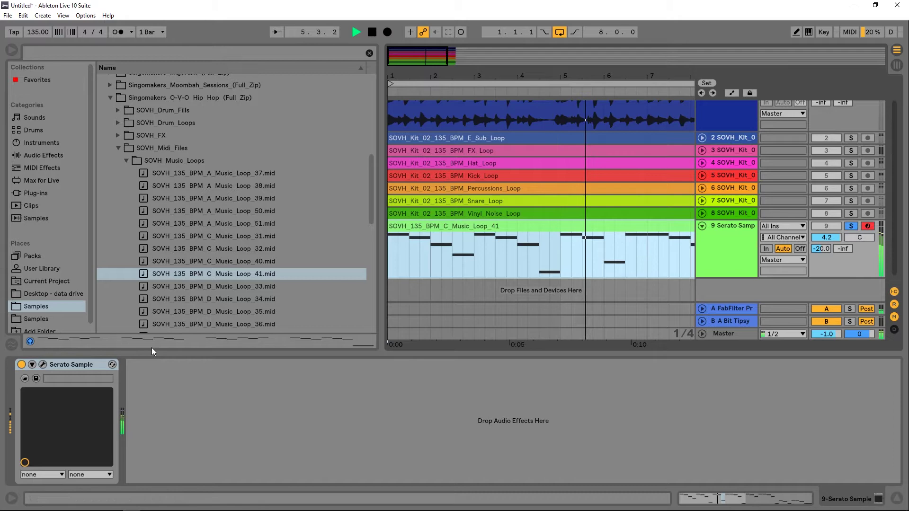
click(42, 365)
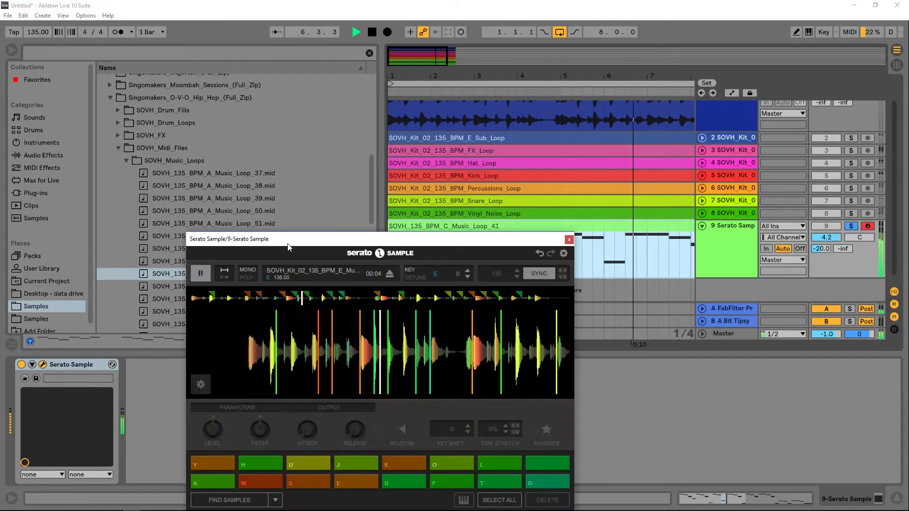
drag(290, 242, 258, 118)
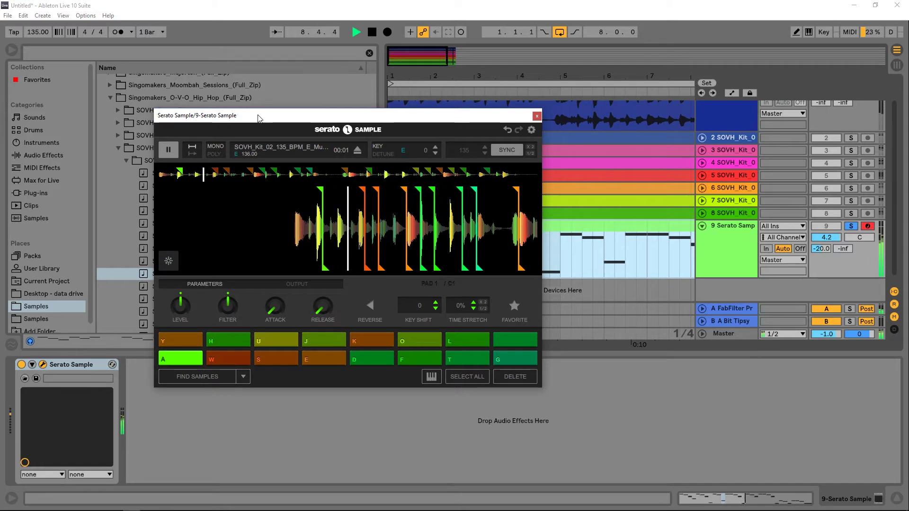
key(space)
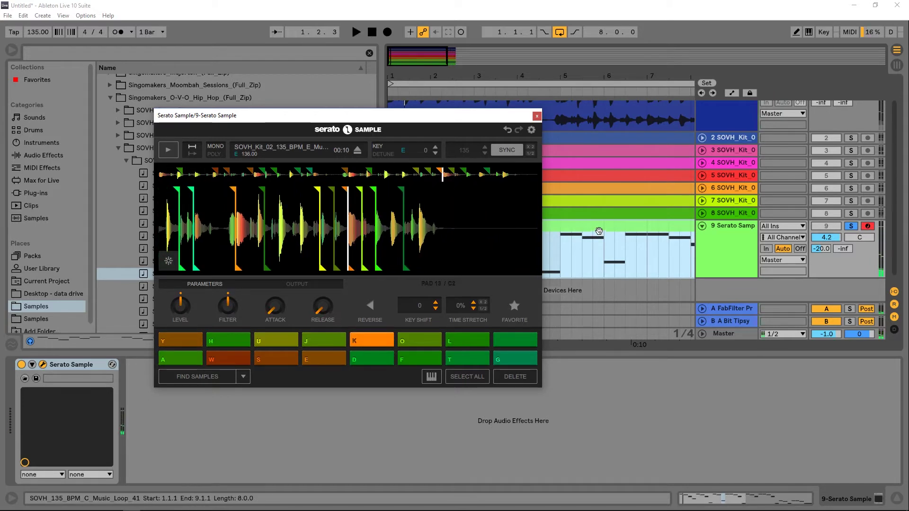
Step: Open track 9's clip in the note editor, zoomed out to bars 1–10
double_click(599, 231)
drag(430, 118, 343, 55)
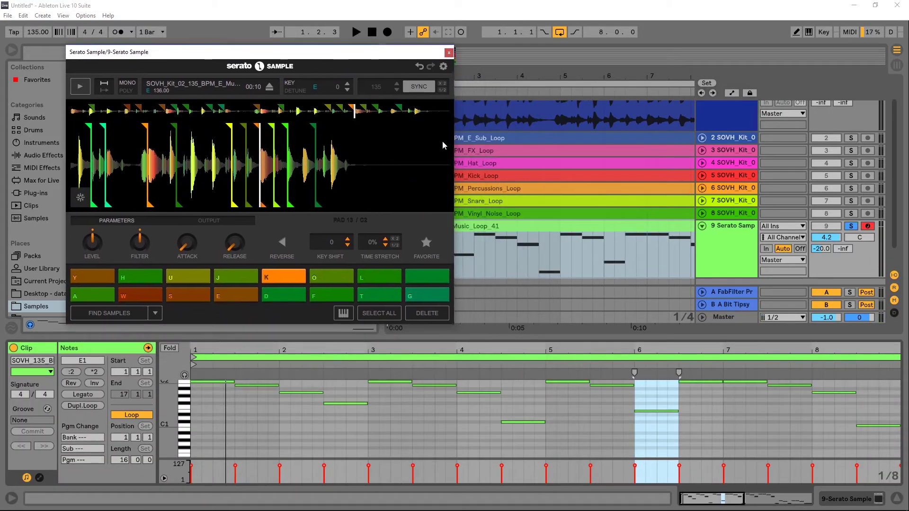
click(505, 82)
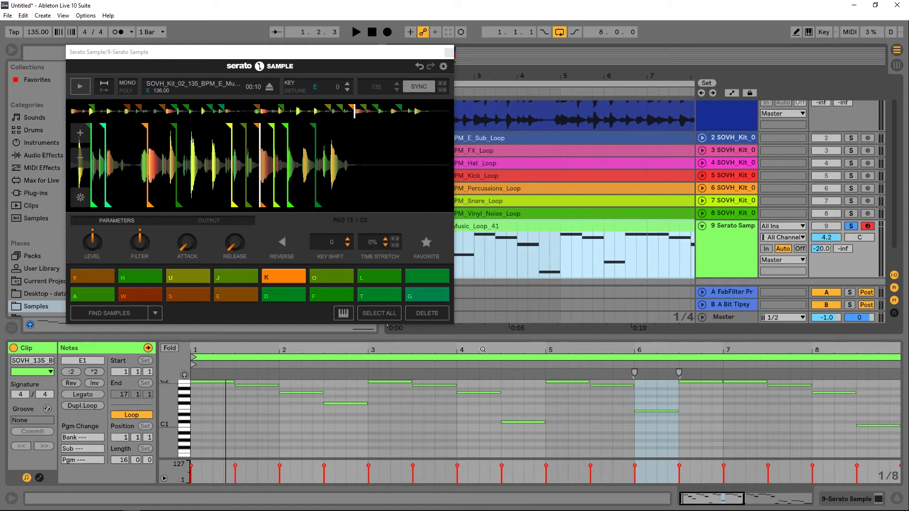
drag(426, 353, 426, 349)
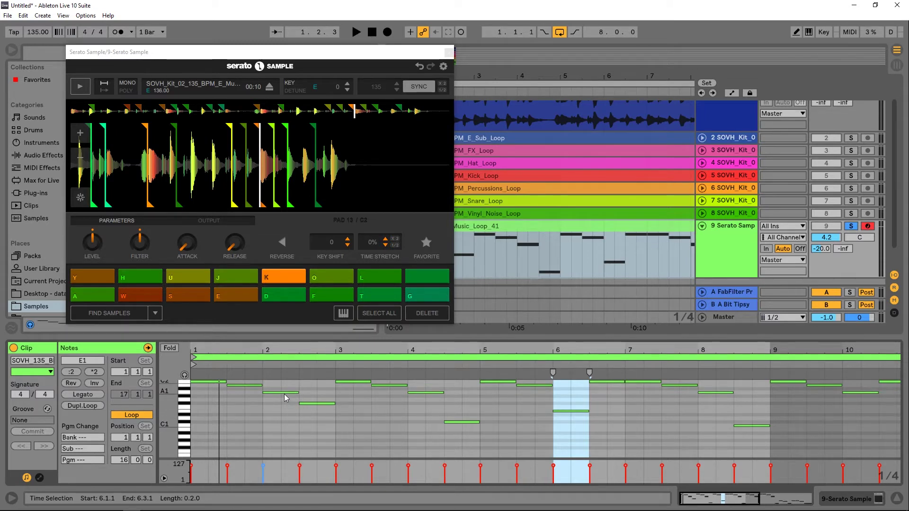
Step: Audition Serato pads K and O, then place SOVH_135_BPM_C_Music_Loop_41.mid onto track 9
click(275, 281)
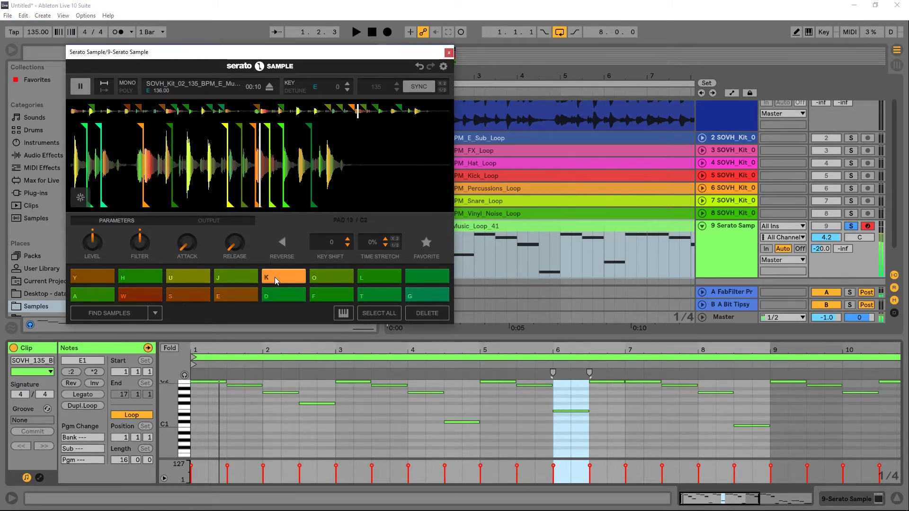
click(326, 279)
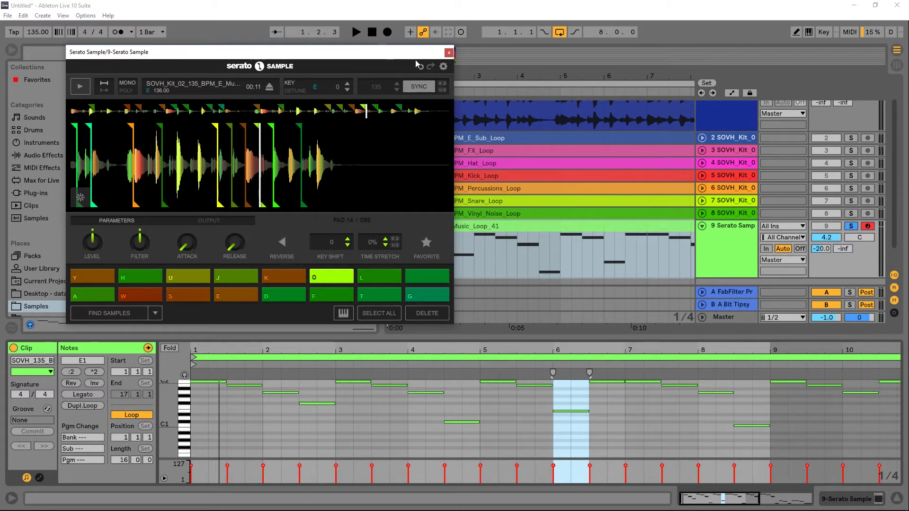
click(449, 53)
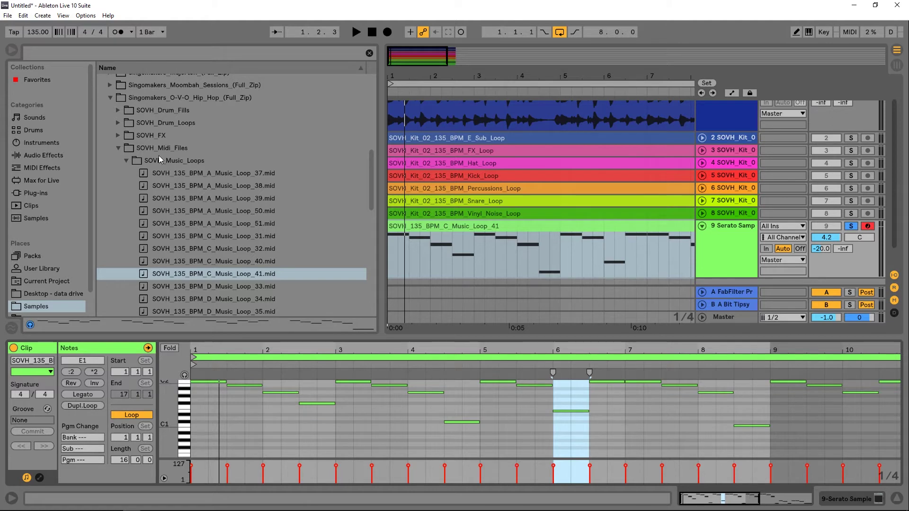
drag(185, 277, 431, 239)
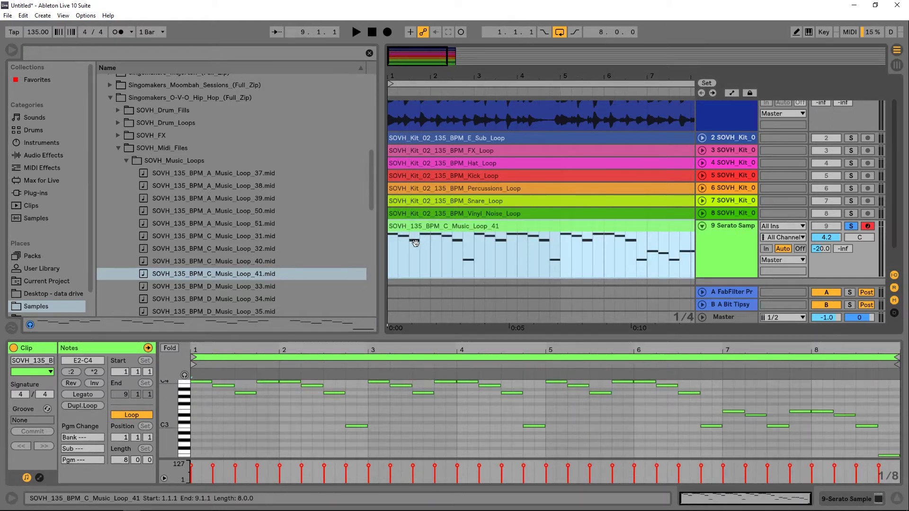
Step: Transpose all the clip's notes down two octaves to span E0–C2, auditioning each pitch
key(space)
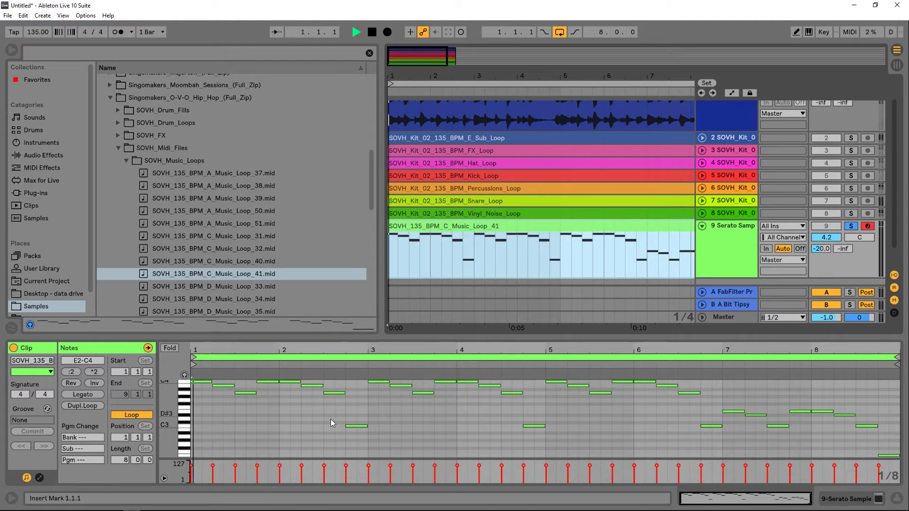
click(302, 414)
key(space)
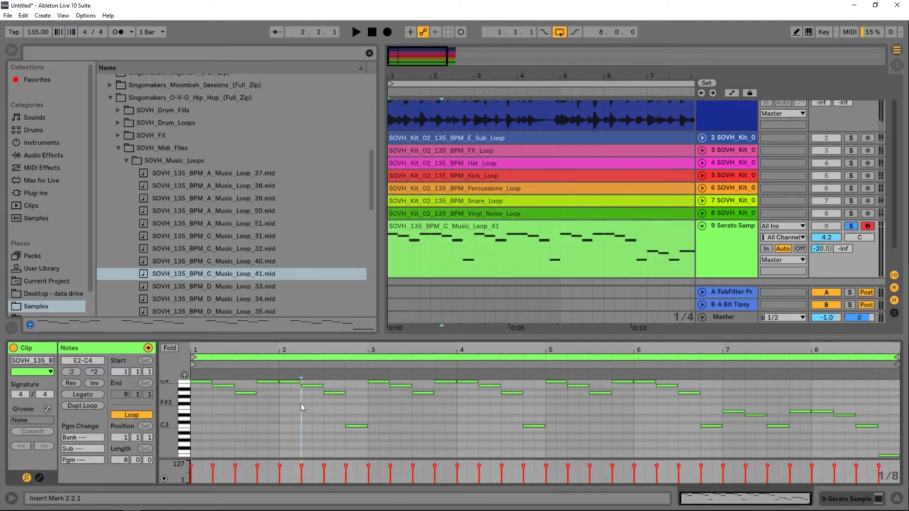
key(ctrl+a)
key(shift+Down)
key(shift+Down)
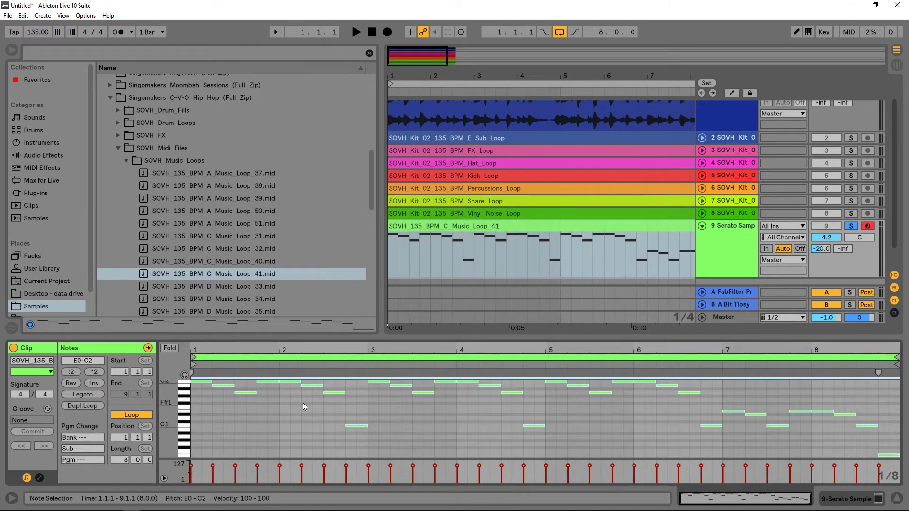
key(shift+Down)
key(space)
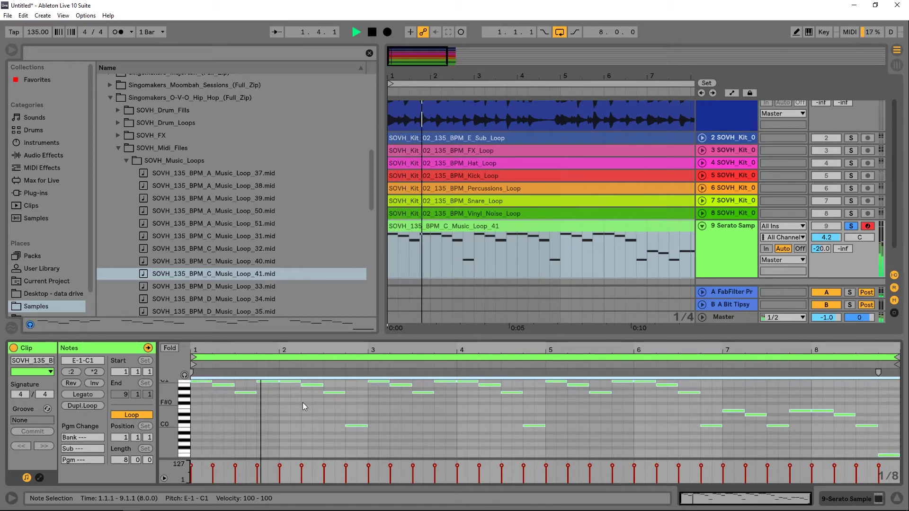
key(space)
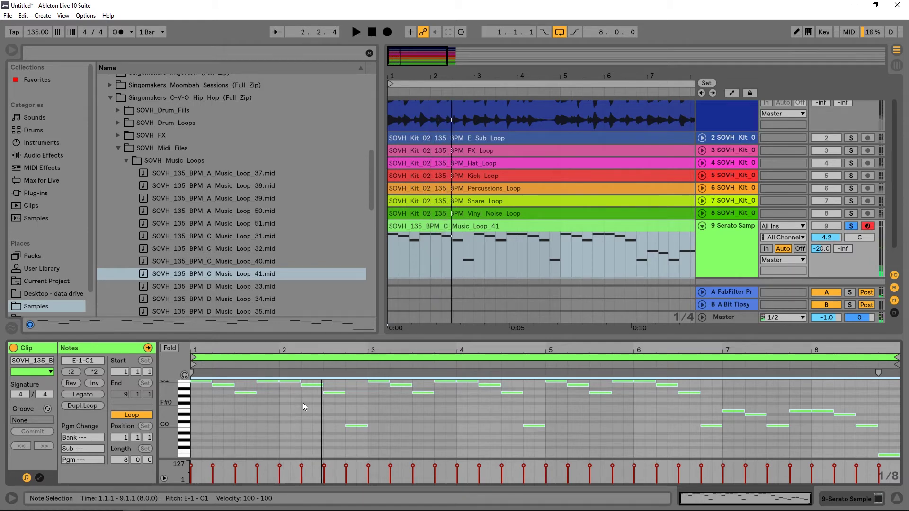
key(shift+Up)
key(space)
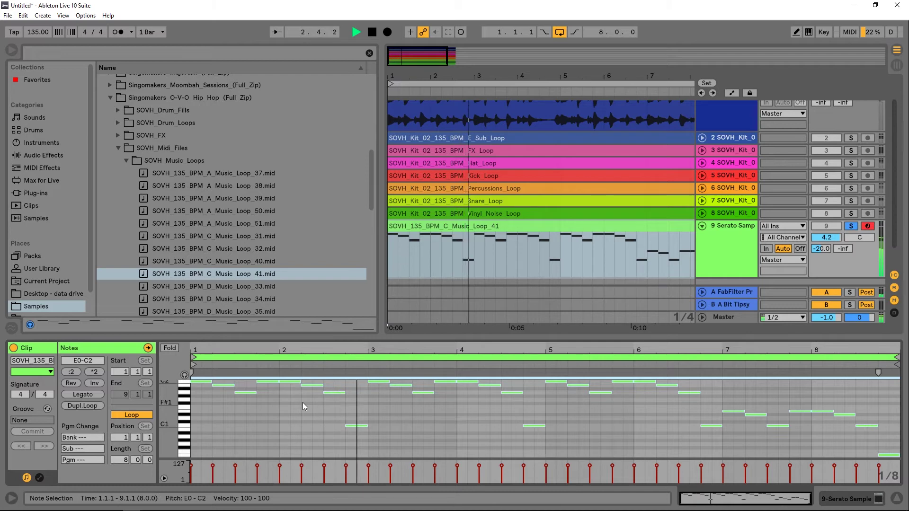
key(space)
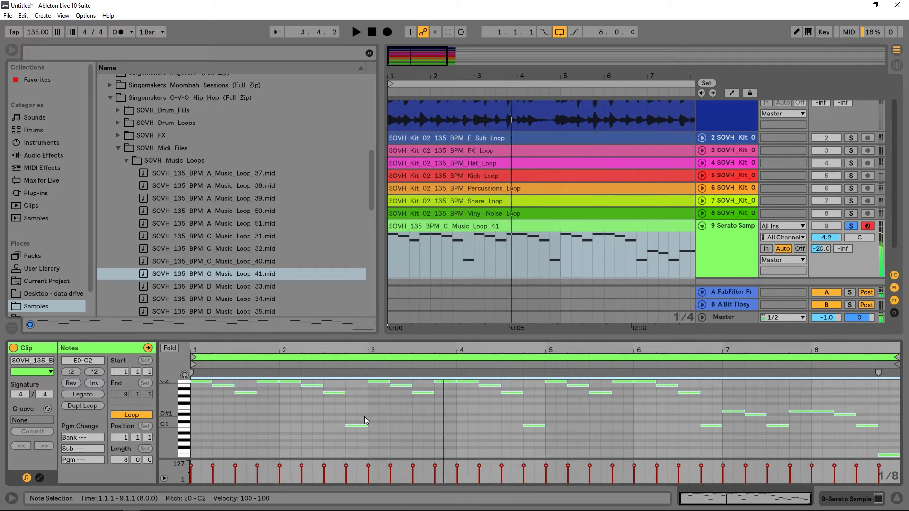
Step: Raise the C1 note at 2.4.1 to E1 and lower the bar-1.4 note to G1, auditioning the melody
drag(360, 408, 356, 434)
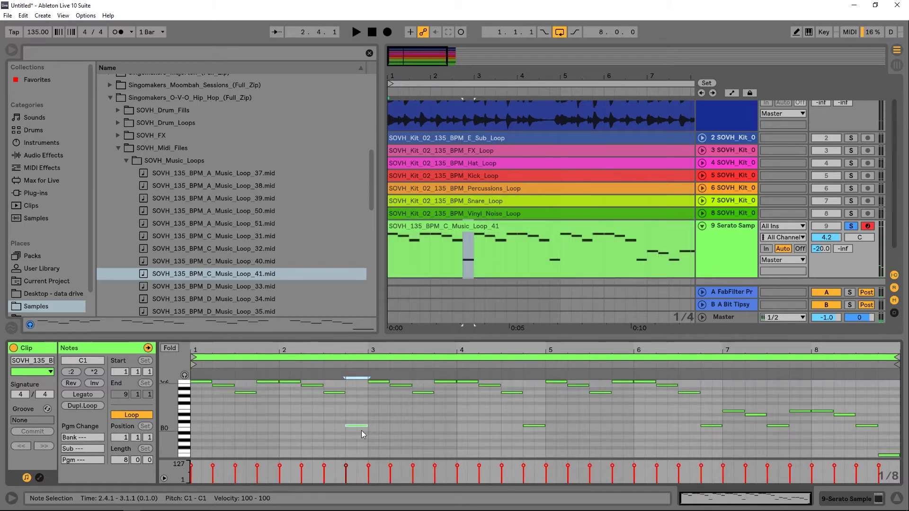
key(Up)
key(Up)
key(Up)
key(Up)
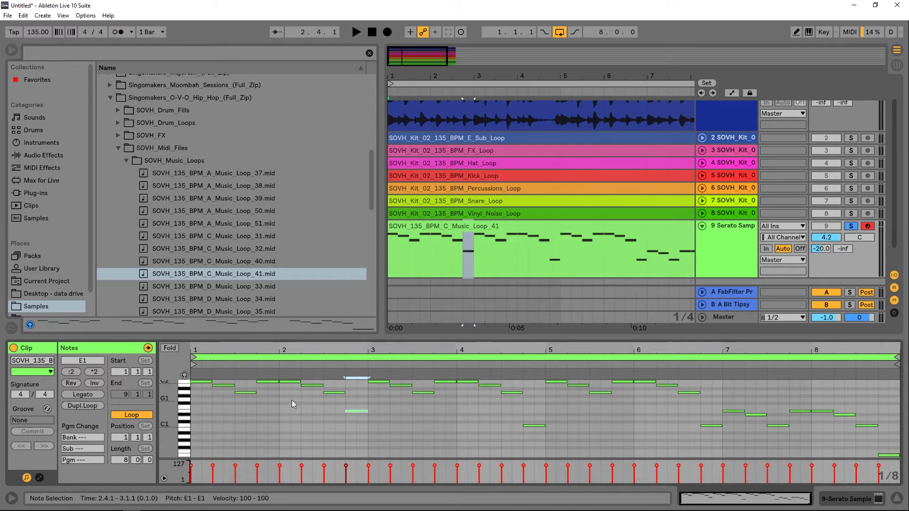
click(269, 374)
key(Down)
key(Down)
key(Down)
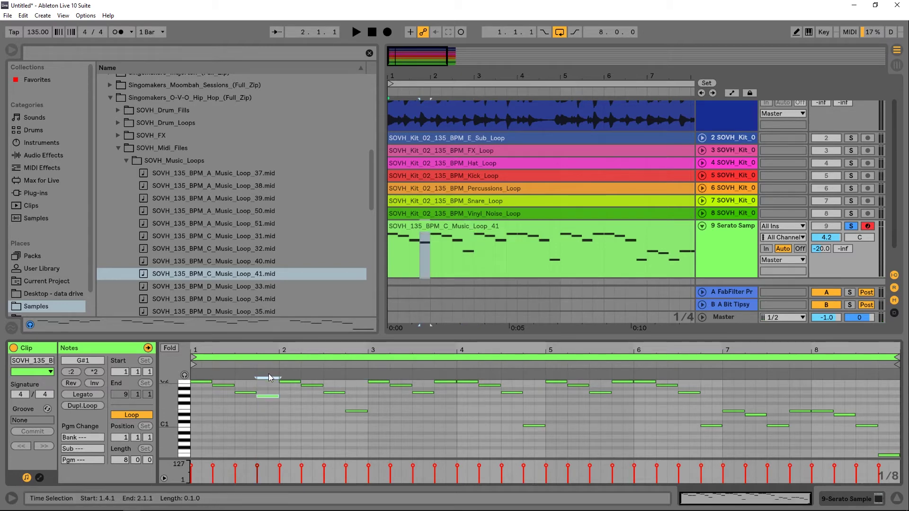
key(space)
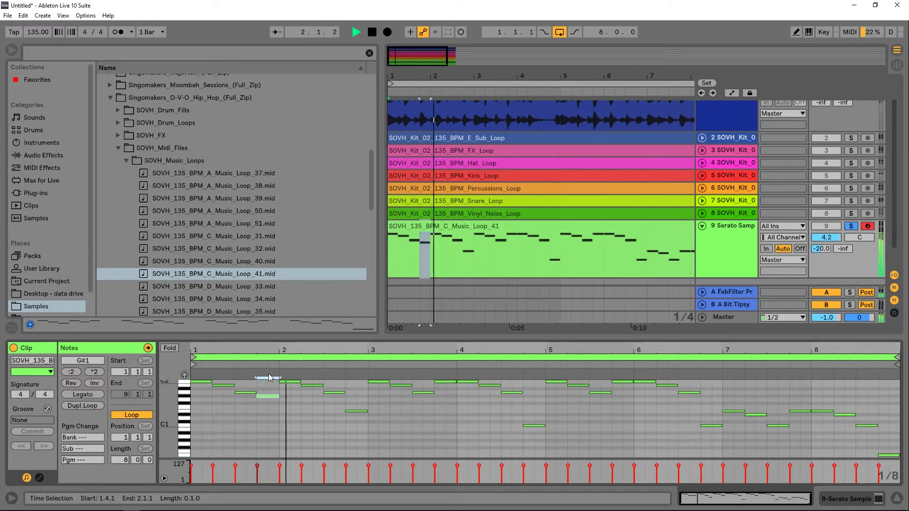
key(space)
key(Down)
key(space)
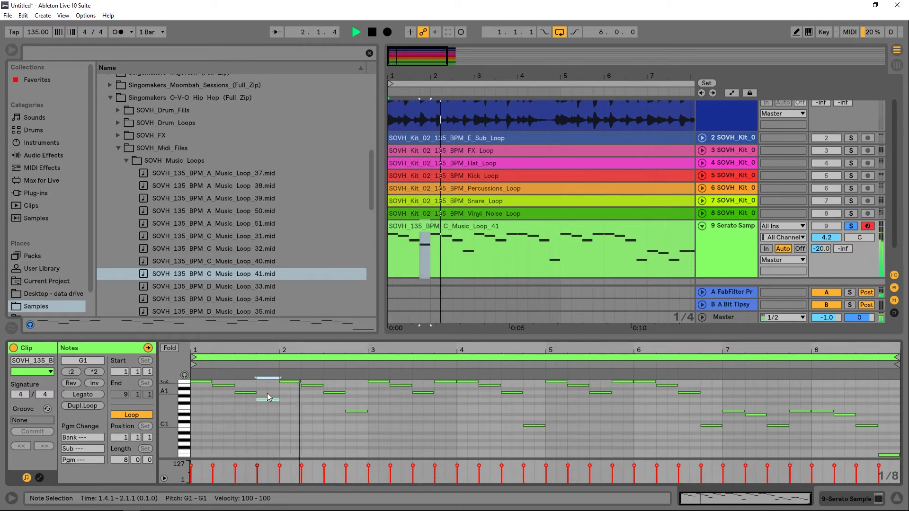
key(space)
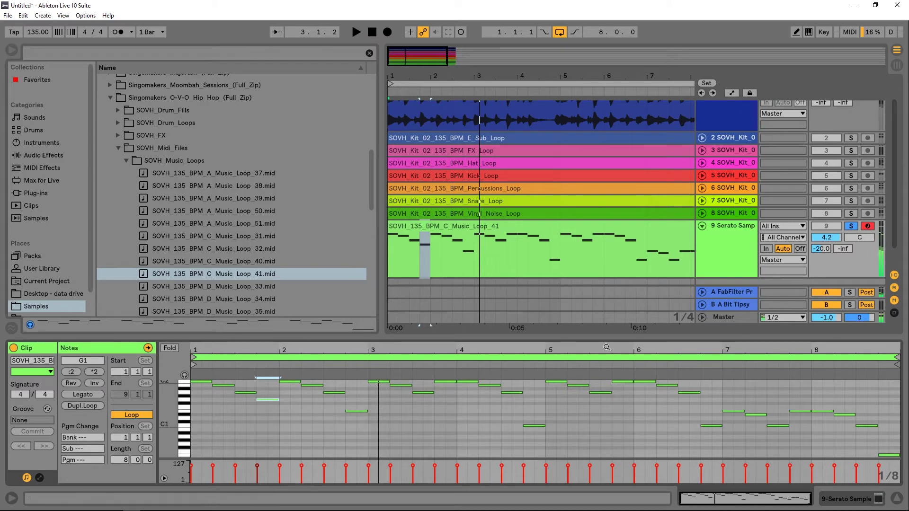
Step: Unsolo track 9, play the drums with the melody, and set the start marker at 2.1.3
click(851, 227)
key(space)
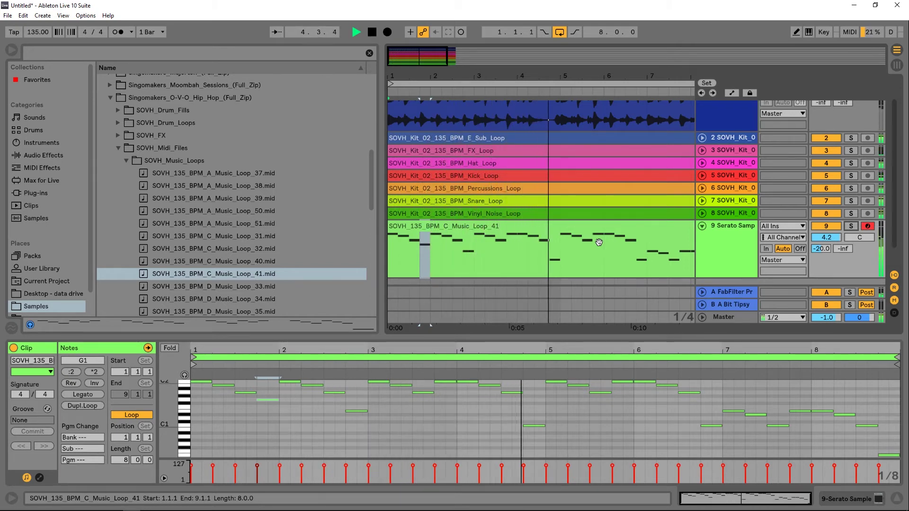
key(space)
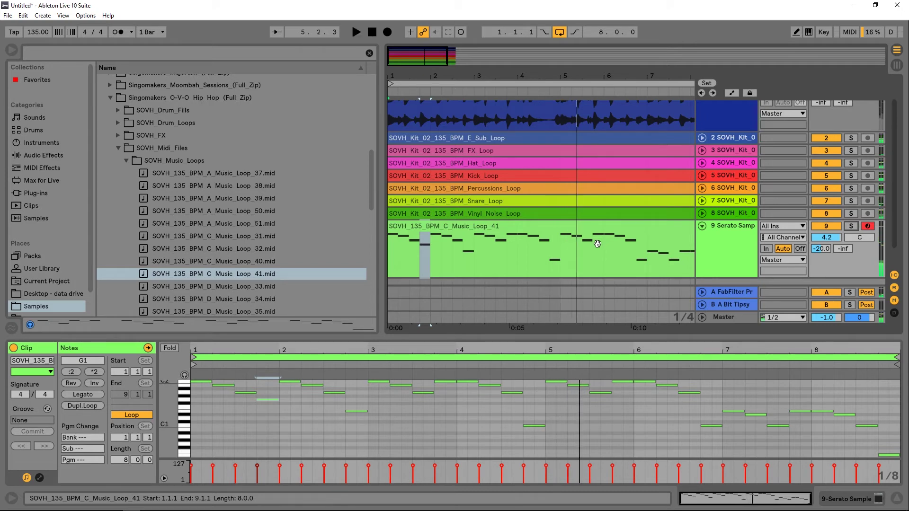
click(293, 430)
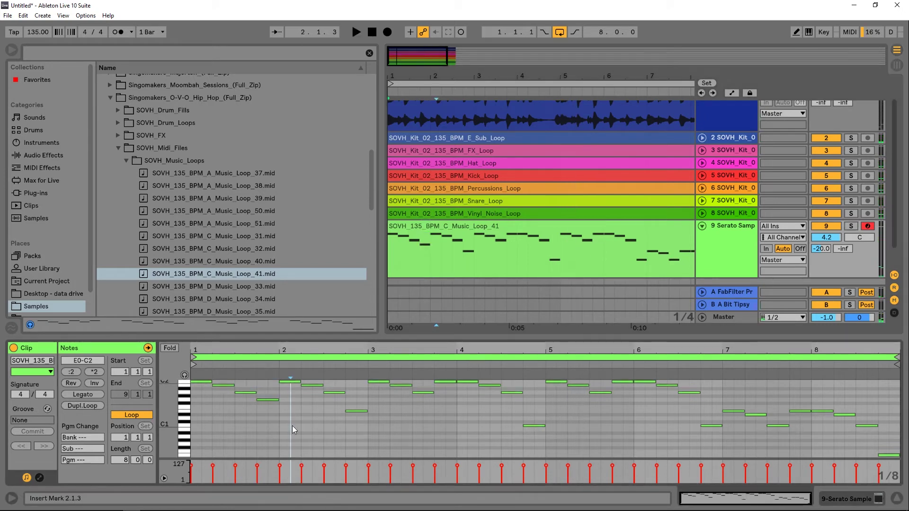
Step: Double the C_Music_Loop_41 clip's loop from 8 to 16 bars and play it back
click(94, 372)
key(space)
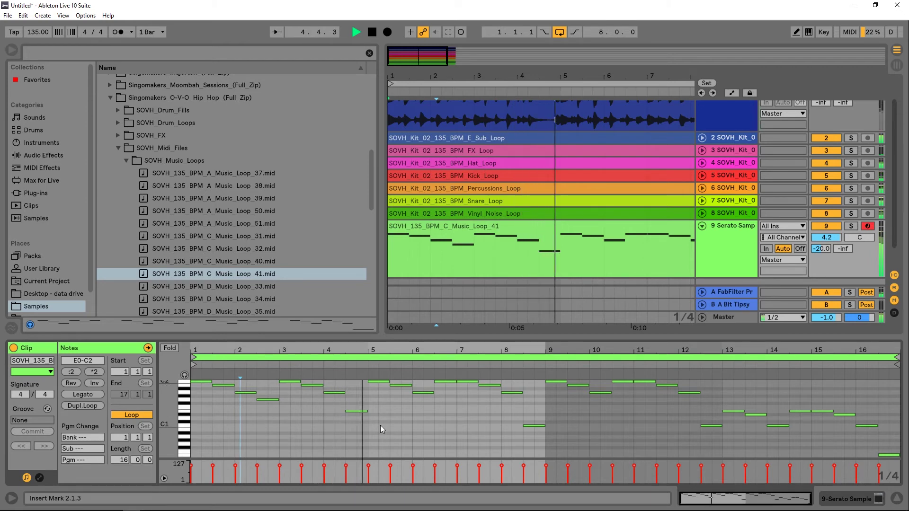
key(space)
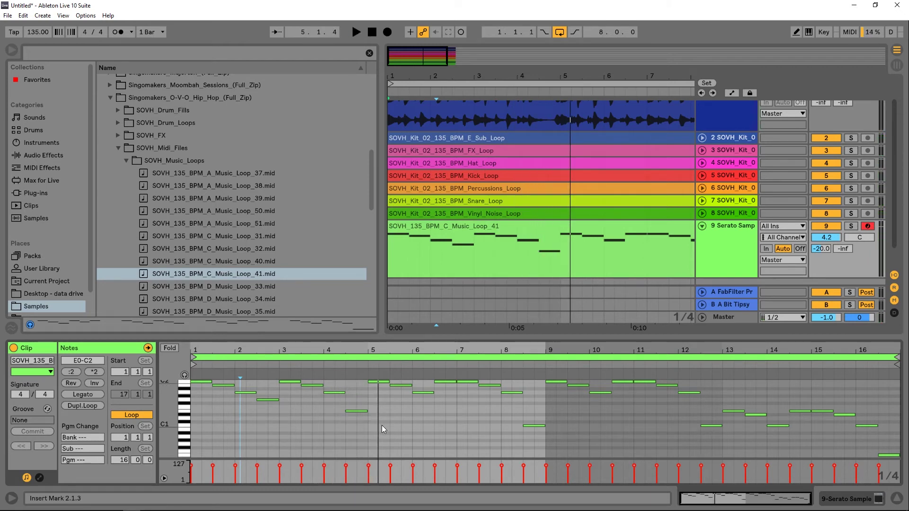
scroll(164, 125, down, 2)
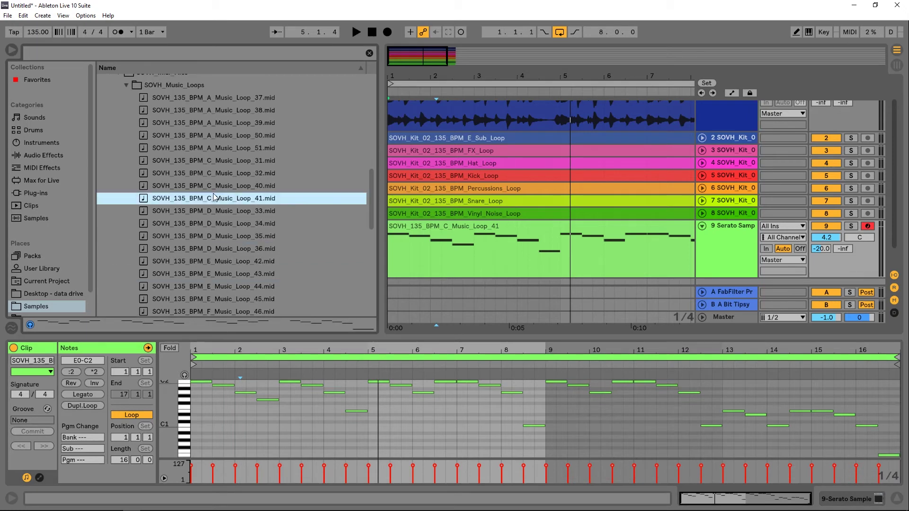
scroll(213, 193, down, 2)
Step: Place SOVH_135_BPM_E_Music_Loop_44 before Loop_41 on track 9, lowered an octave to C1–A1, and audition it
drag(190, 210, 398, 244)
click(392, 438)
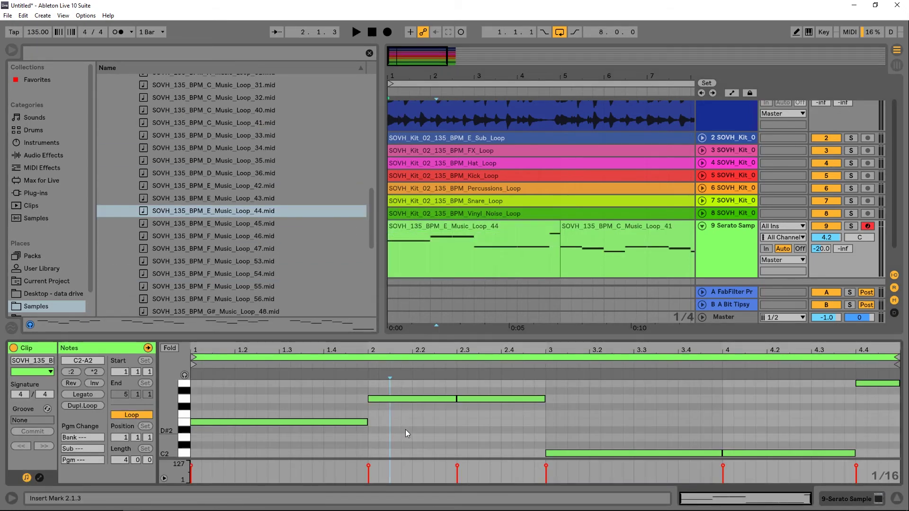
key(ctrl+a)
key(shift+Down)
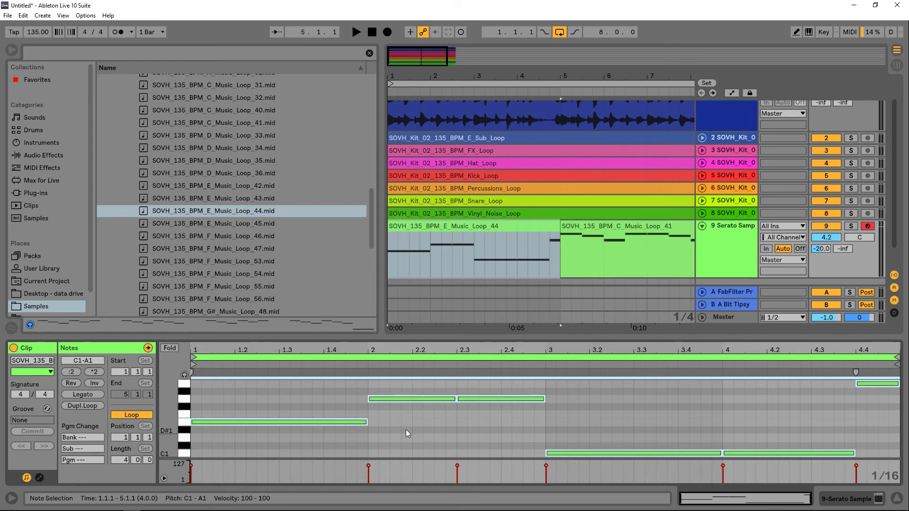
key(space)
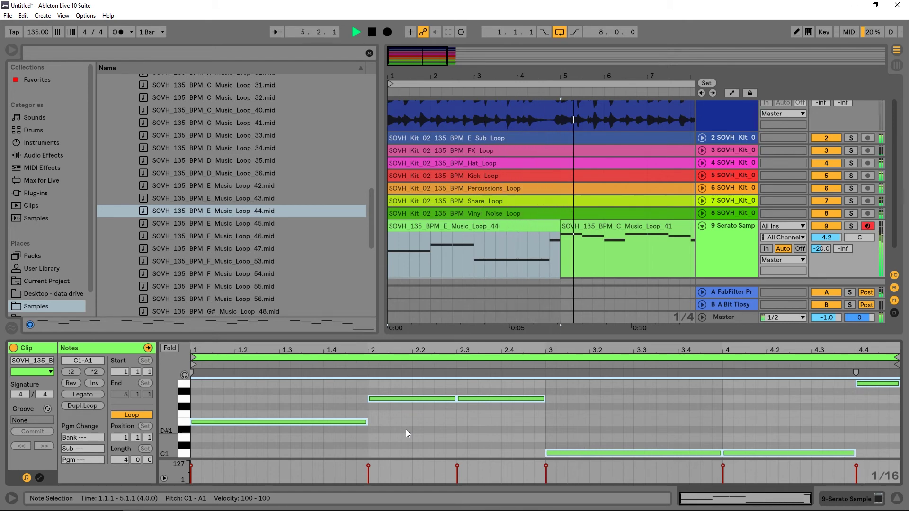
key(space)
key(minus)
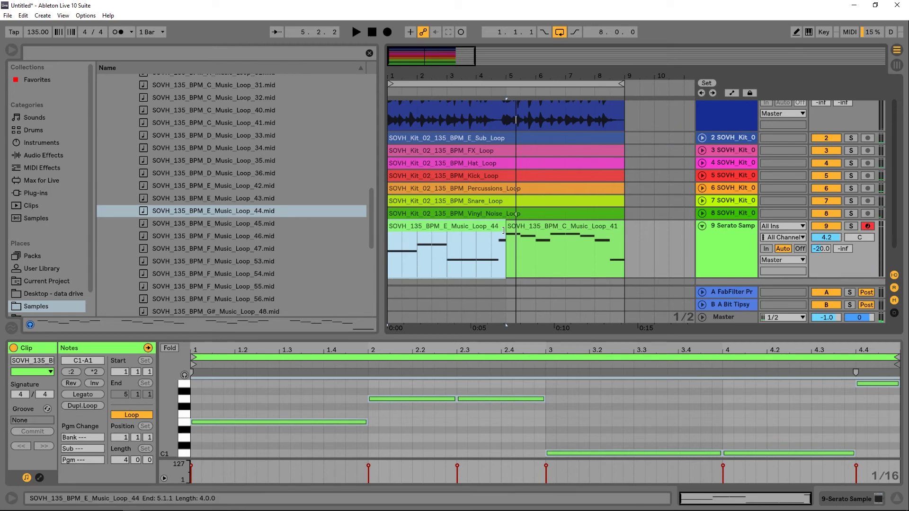
Step: Extend the E_Music_Loop_44 clip over Loop_41 to bar 9, solo track 9, and audition it
drag(504, 228, 624, 220)
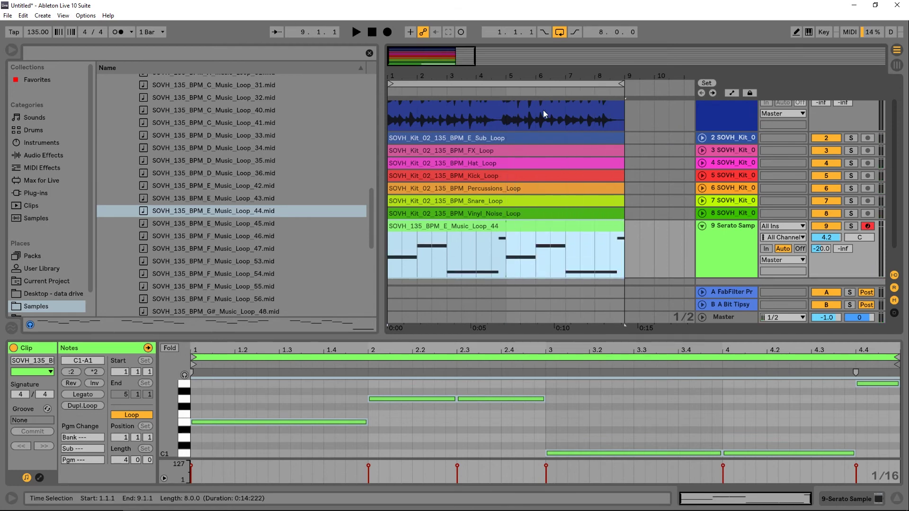
click(851, 226)
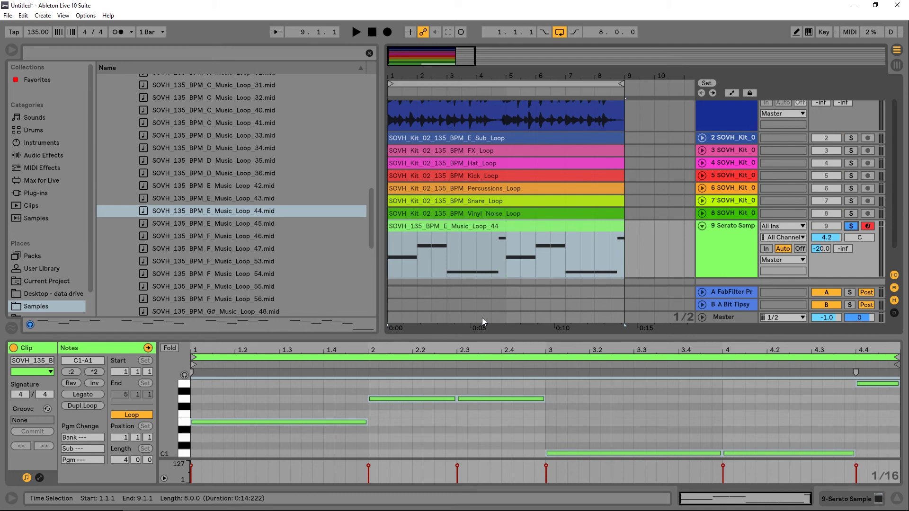
key(space)
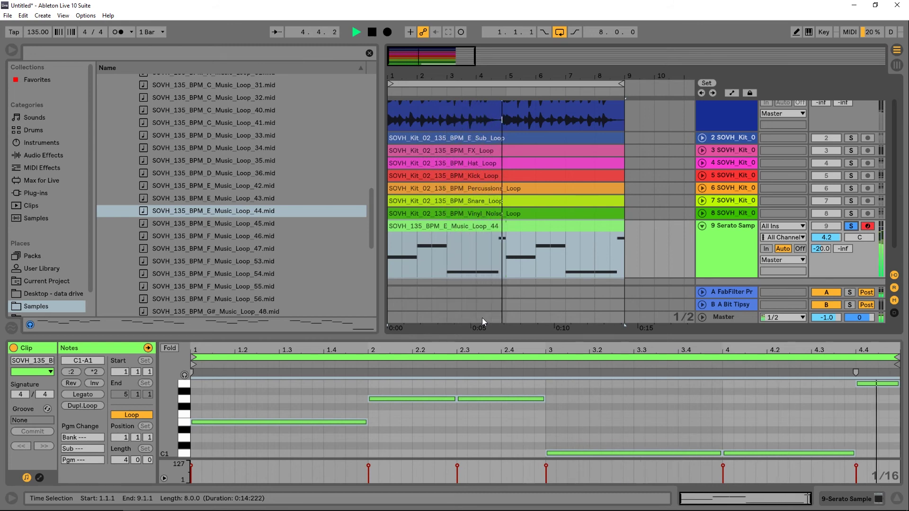
key(space)
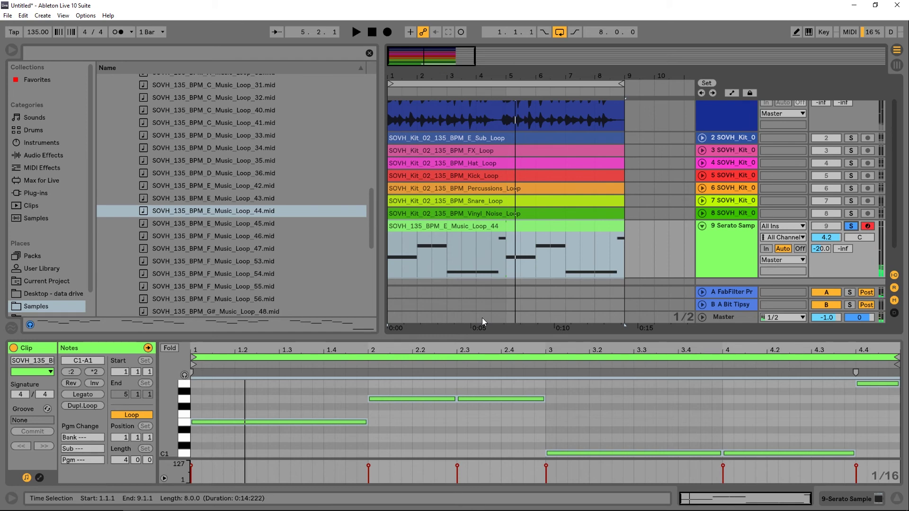